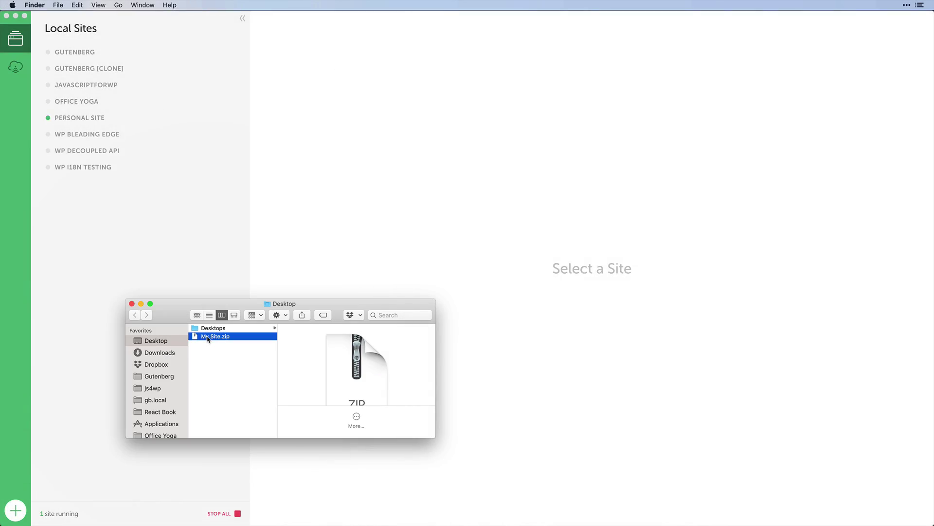
# Import My Site.zip into Local as a new site
pyautogui.moveTo(207, 338); pyautogui.dragTo(427, 263)
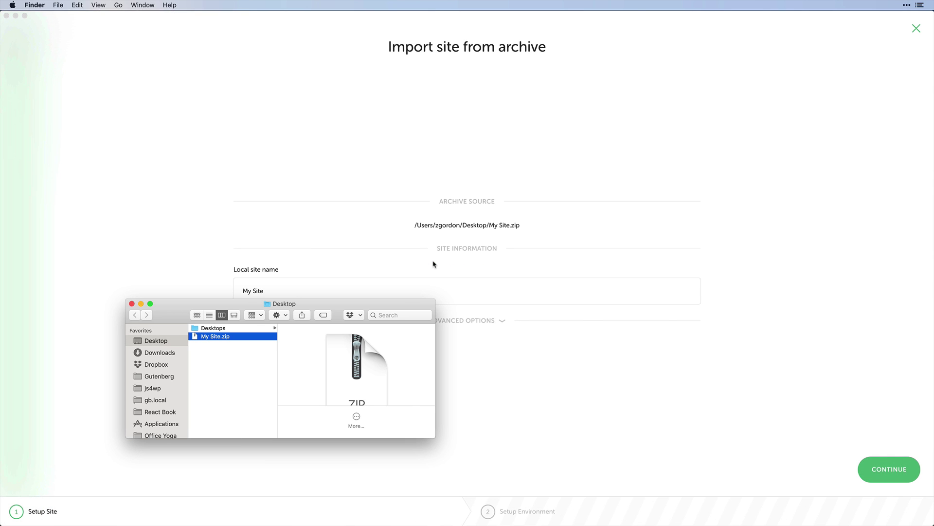
pyautogui.click(882, 471)
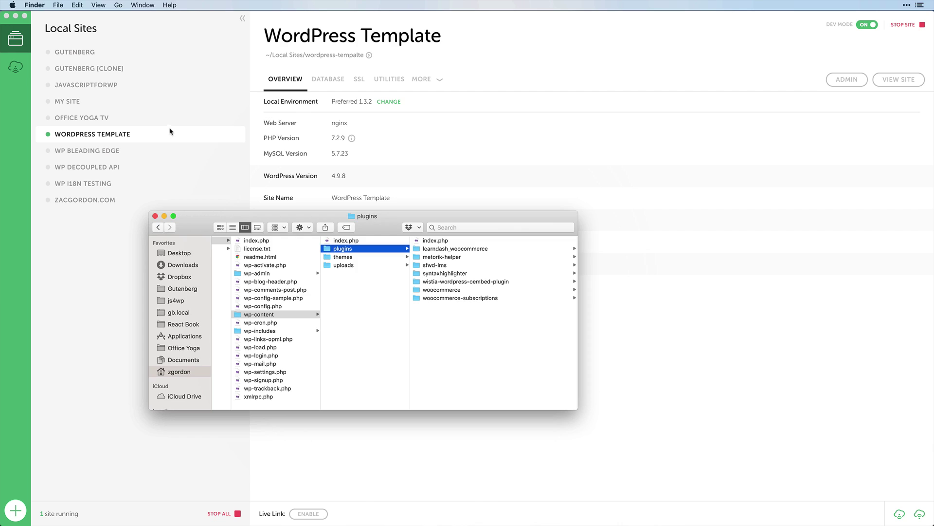
# Save WordPress Template as a blueprint, then check the blueprint choices under a new site's advanced options
pyautogui.click(170, 139)
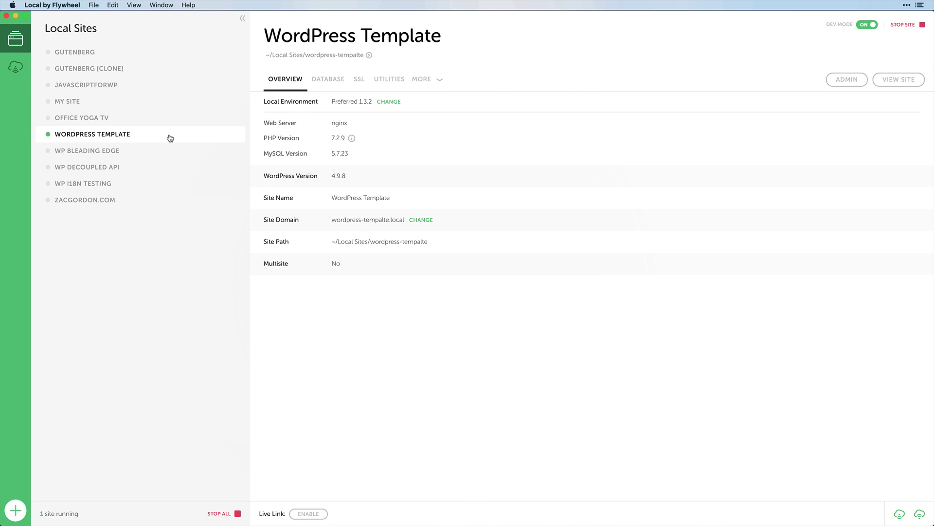
pyautogui.rightClick(170, 138)
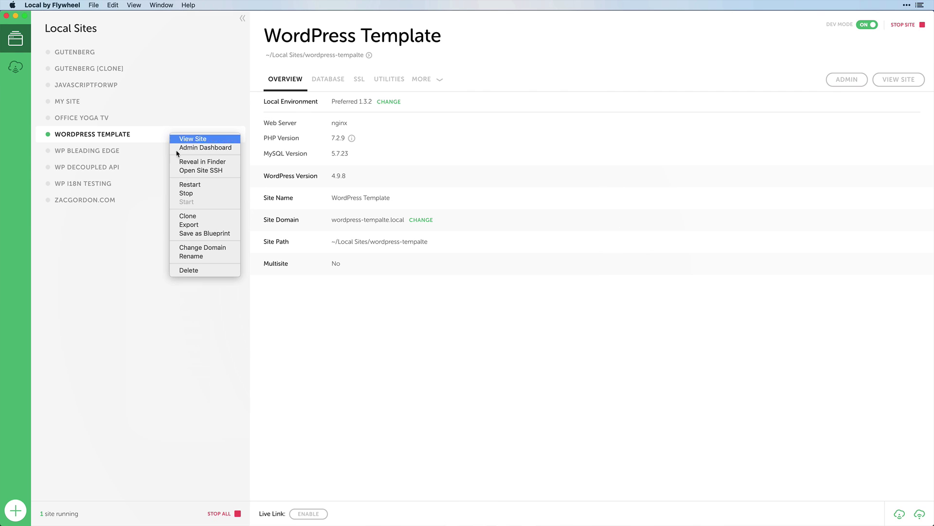
pyautogui.click(196, 235)
pyautogui.write('E-')
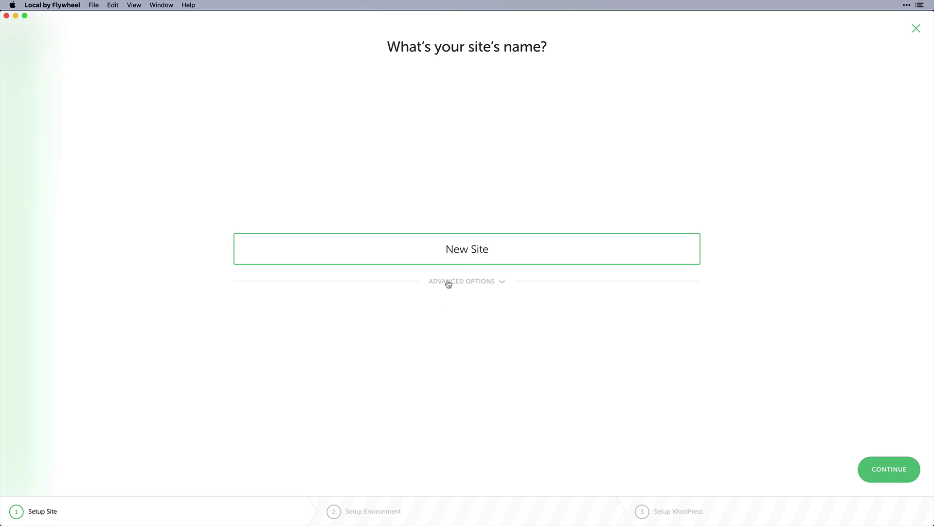
pyautogui.click(448, 284)
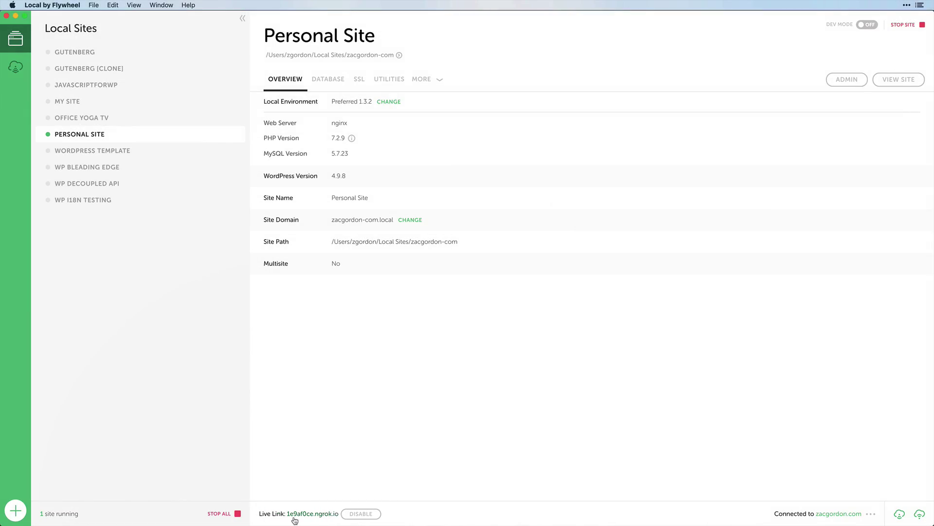
# Open Personal Site in Chrome through its ngrok.io Live Link
pyautogui.click(306, 514)
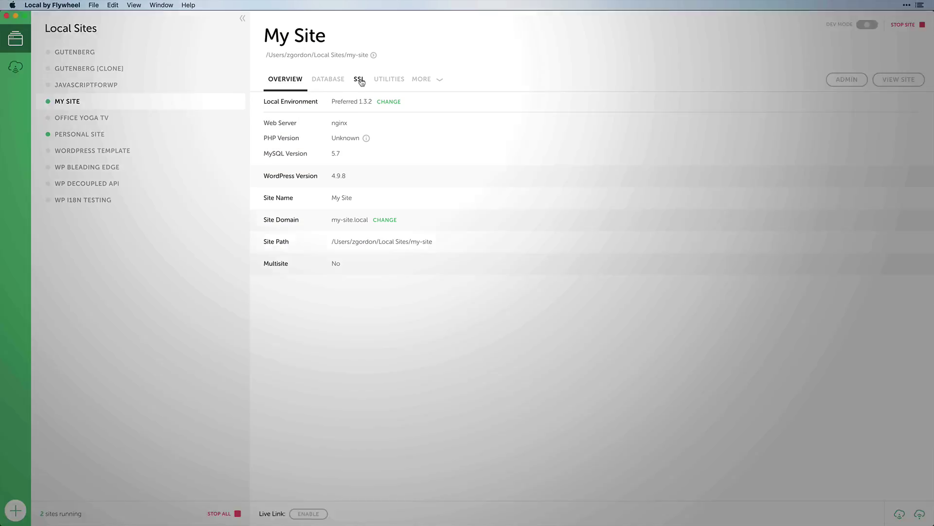
# Trust My Site's SSL certificate from its SSL tab
pyautogui.click(360, 79)
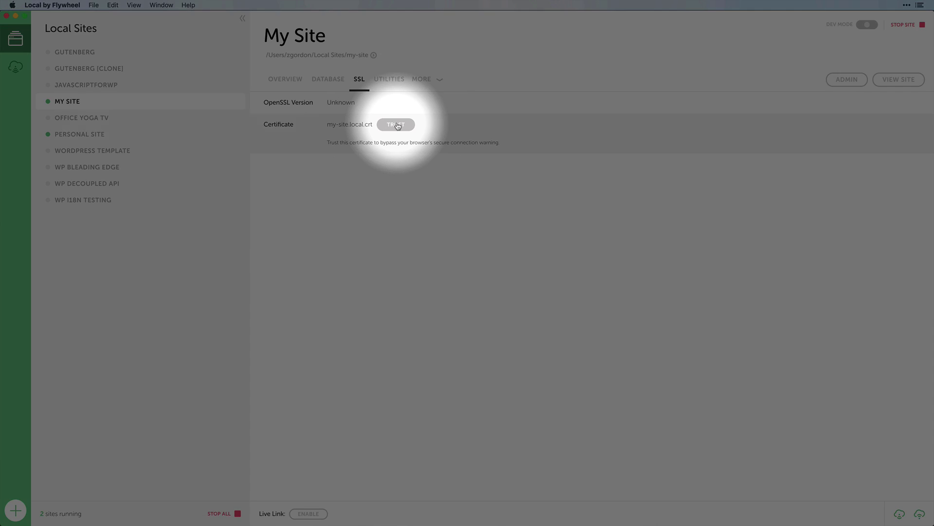
pyautogui.click(395, 125)
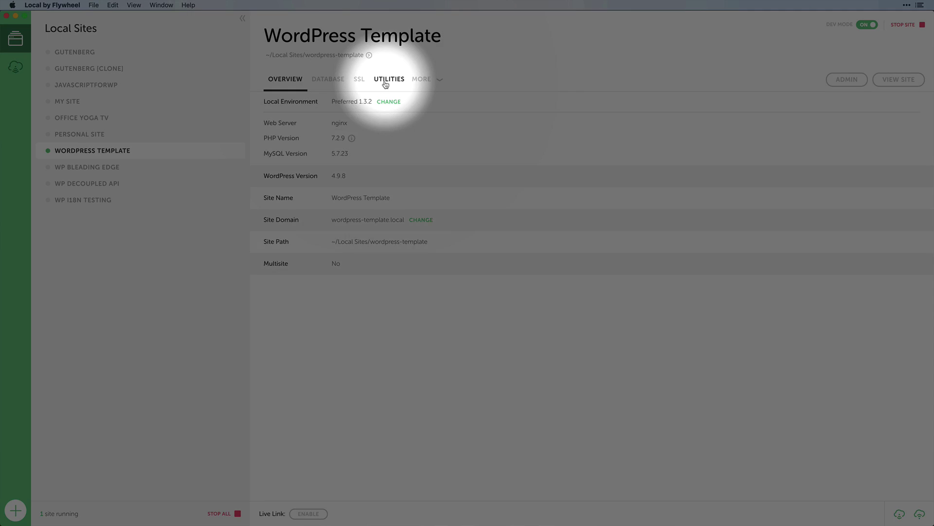
# Open MailHog from WordPress Template's Utilities to view its captured emails
pyautogui.click(385, 81)
pyautogui.click(337, 103)
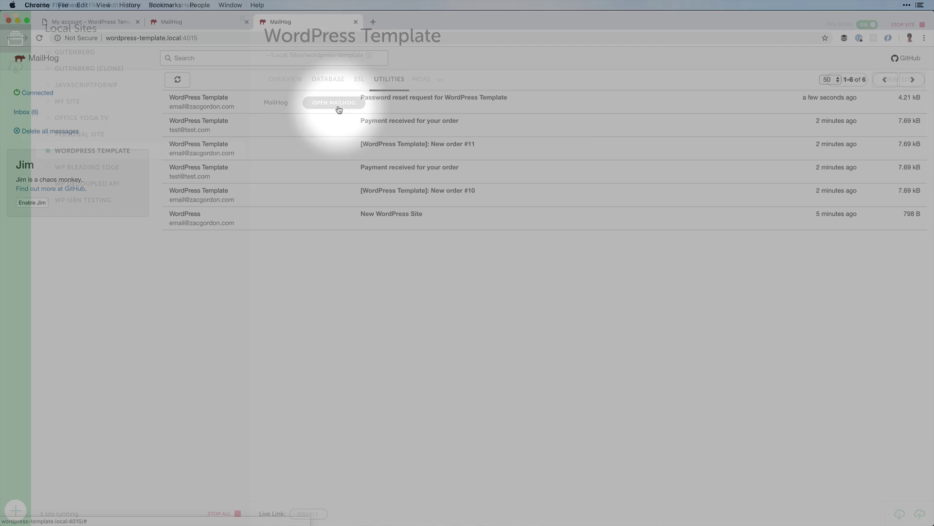